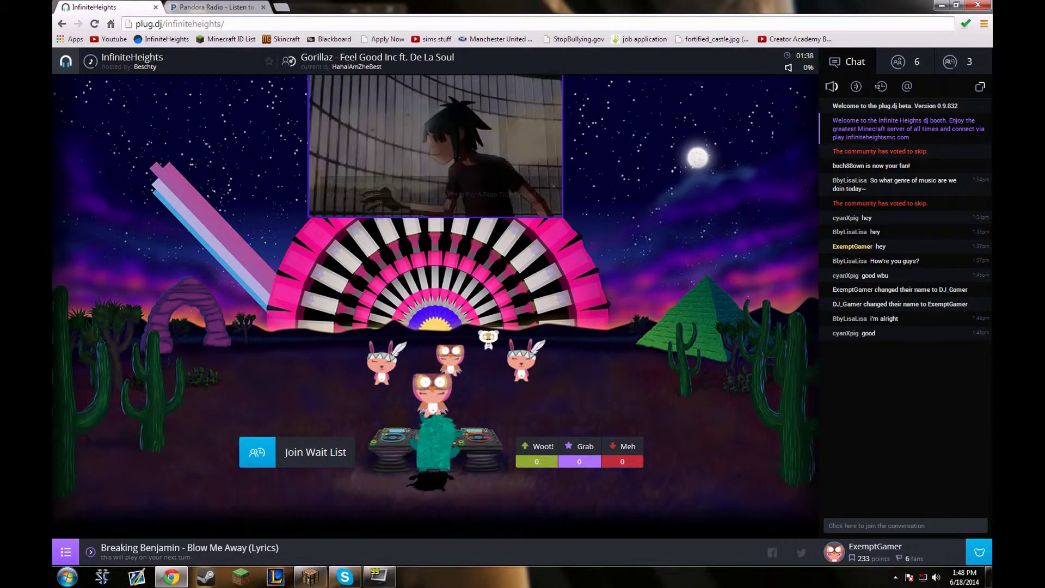
Step: Look over the room's avatars and video, then check the Grab menu's playlist options
{"action": "mouse_move", "coordinate": [436, 147]}
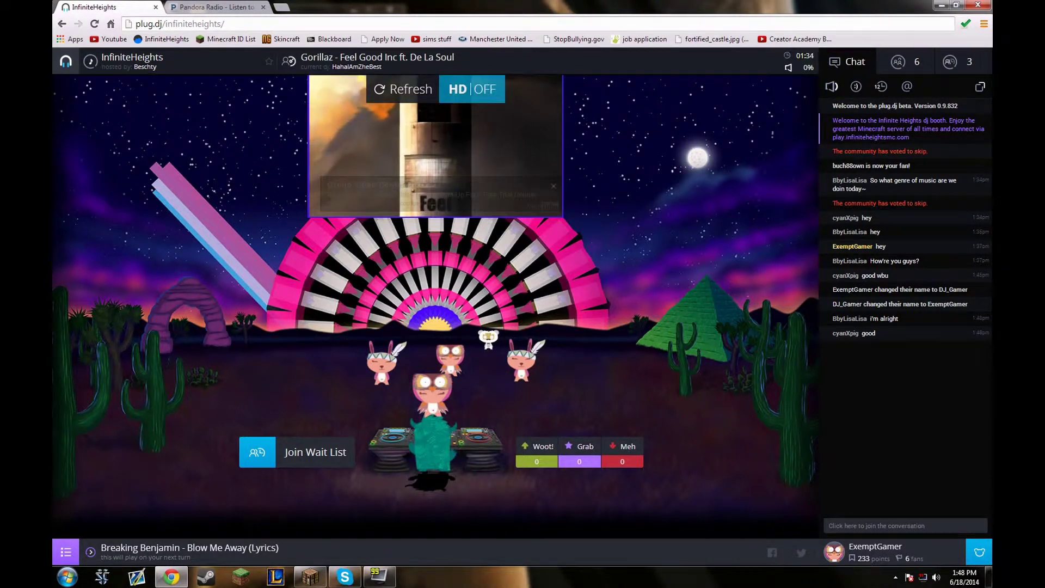
{"action": "mouse_move", "coordinate": [434, 394]}
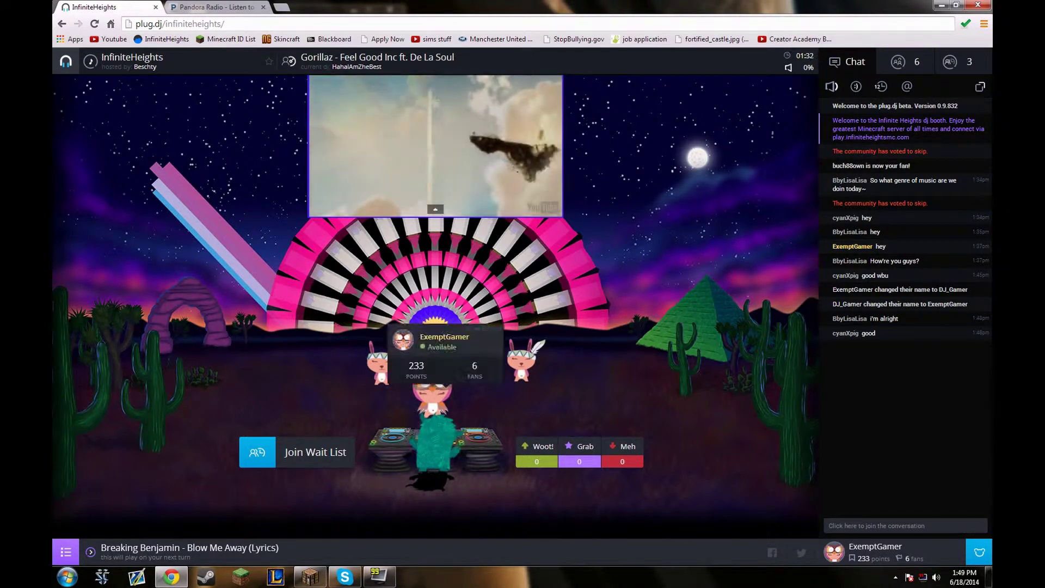
{"action": "mouse_move", "coordinate": [427, 484]}
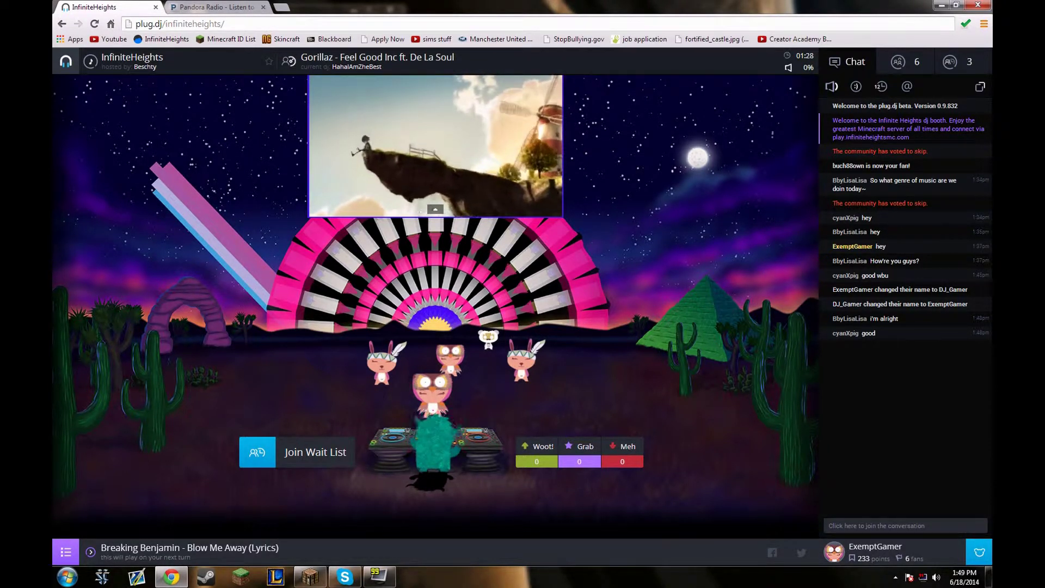
{"action": "mouse_move", "coordinate": [788, 67]}
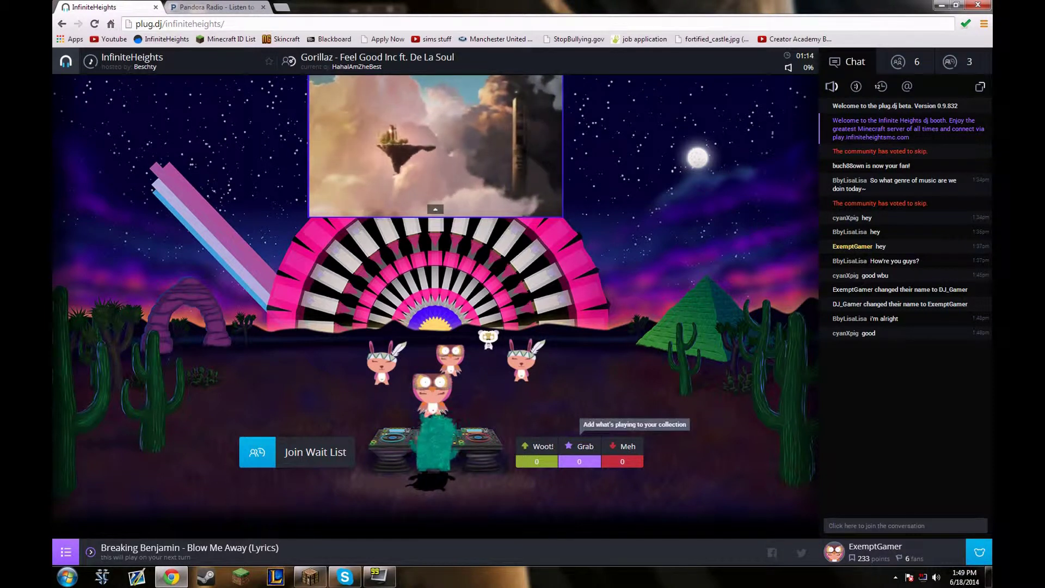
{"action": "left_click", "coordinate": [580, 447]}
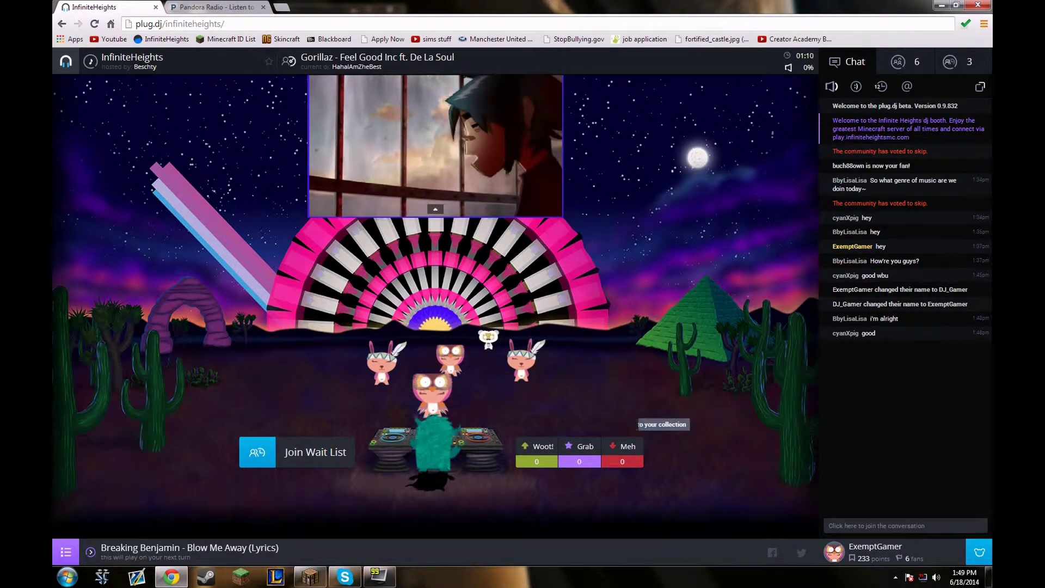
Step: View an audience member's user card, then open the playlist panel on Punk Alternative
{"action": "left_click", "coordinate": [450, 357]}
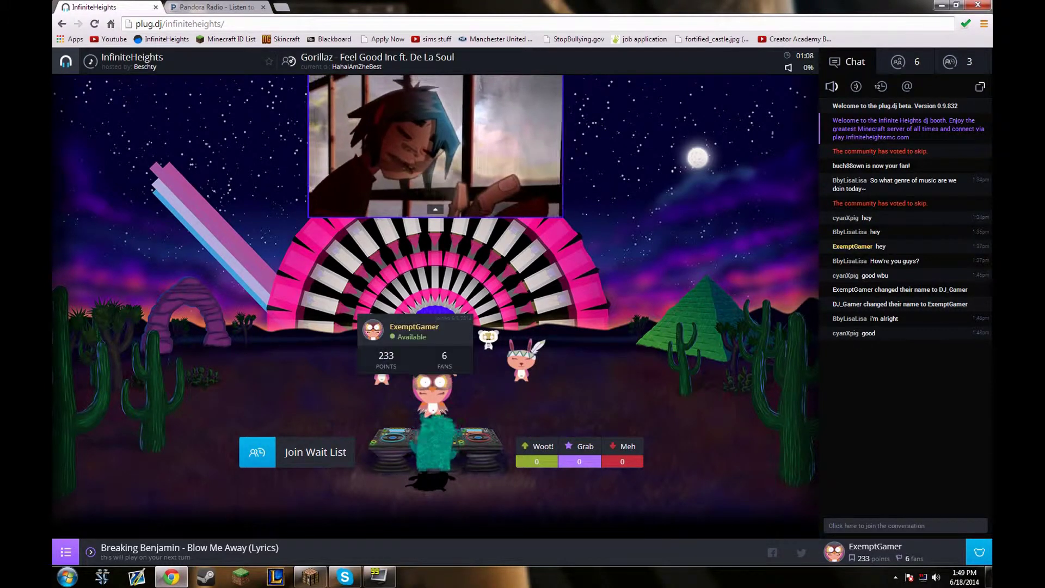
{"action": "left_click", "coordinate": [65, 552]}
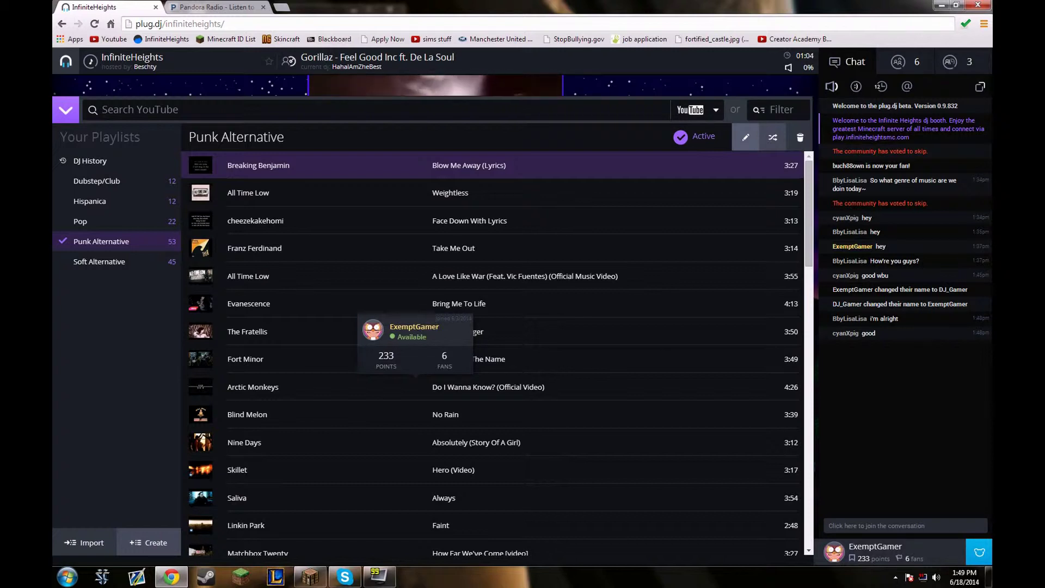
{"action": "left_click", "coordinate": [102, 109]}
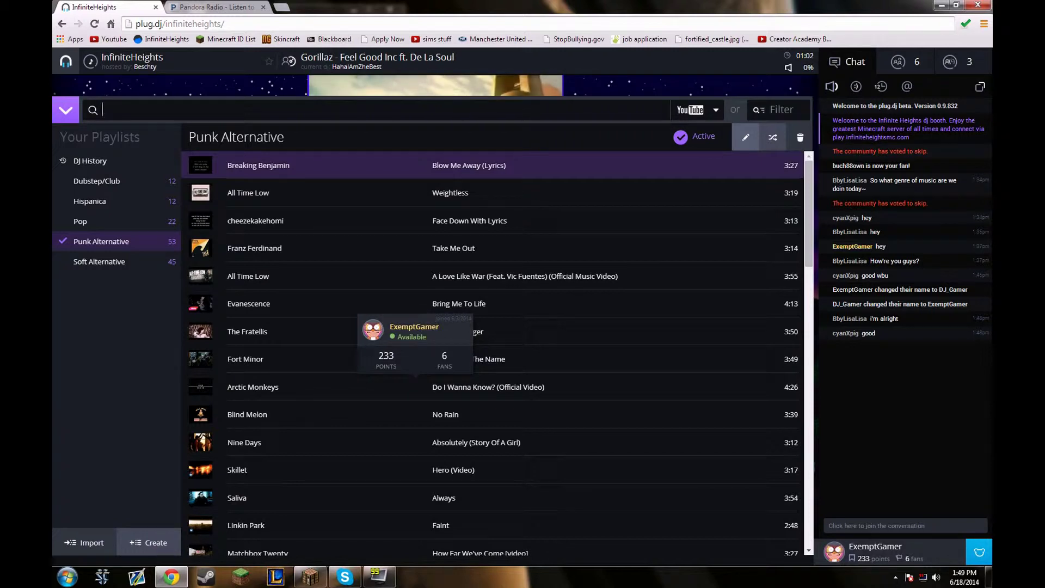
Step: Search YouTube for 'rude magic' and select the top MAGIC! - Rude result
{"action": "type", "text": "rude magix"}
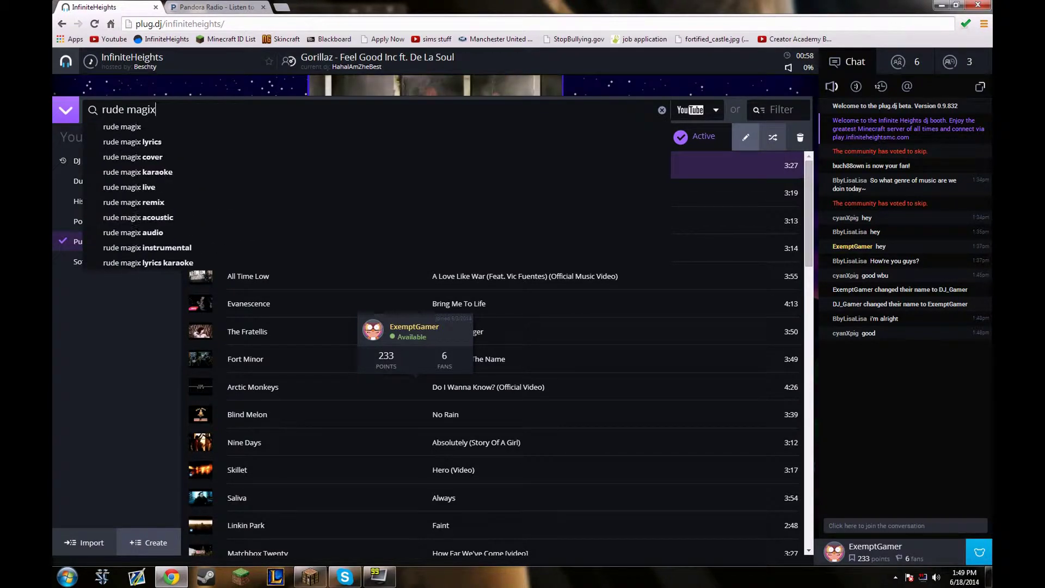
{"action": "key", "text": "BackSpace"}
{"action": "type", "text": "c"}
{"action": "key", "text": "Return"}
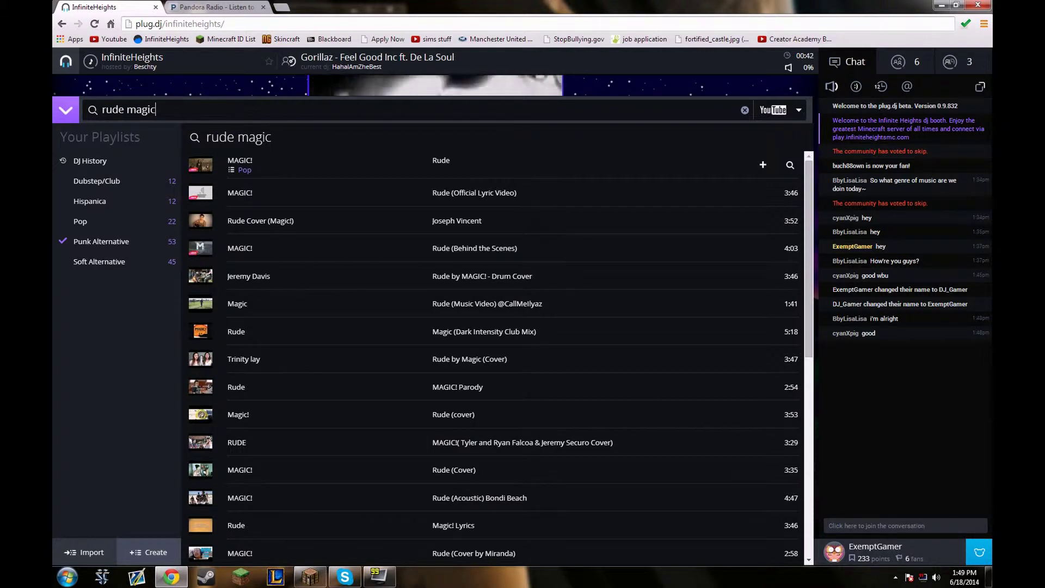
{"action": "left_click", "coordinate": [327, 165]}
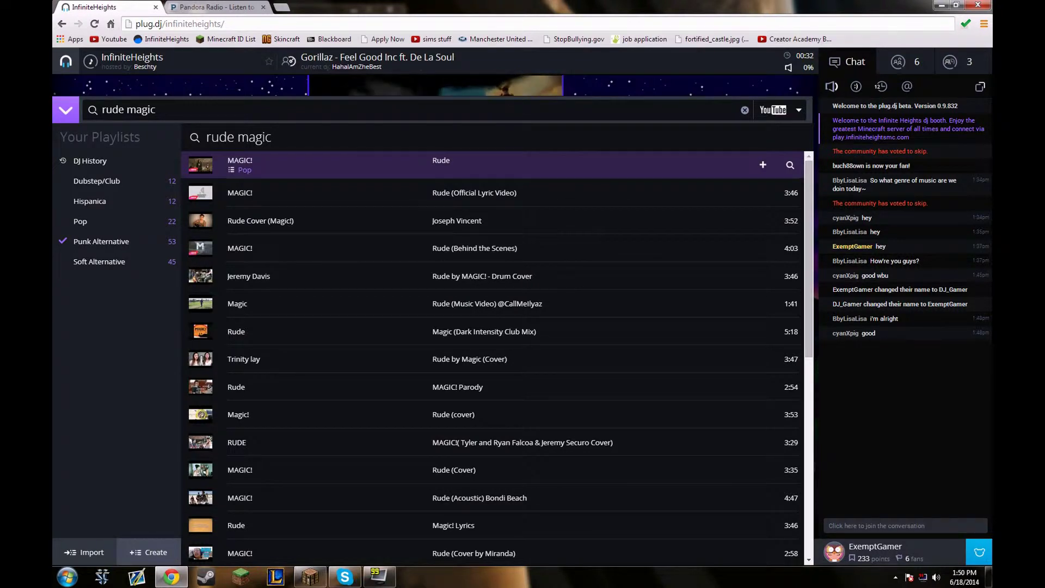
{"action": "left_click", "coordinate": [762, 164]}
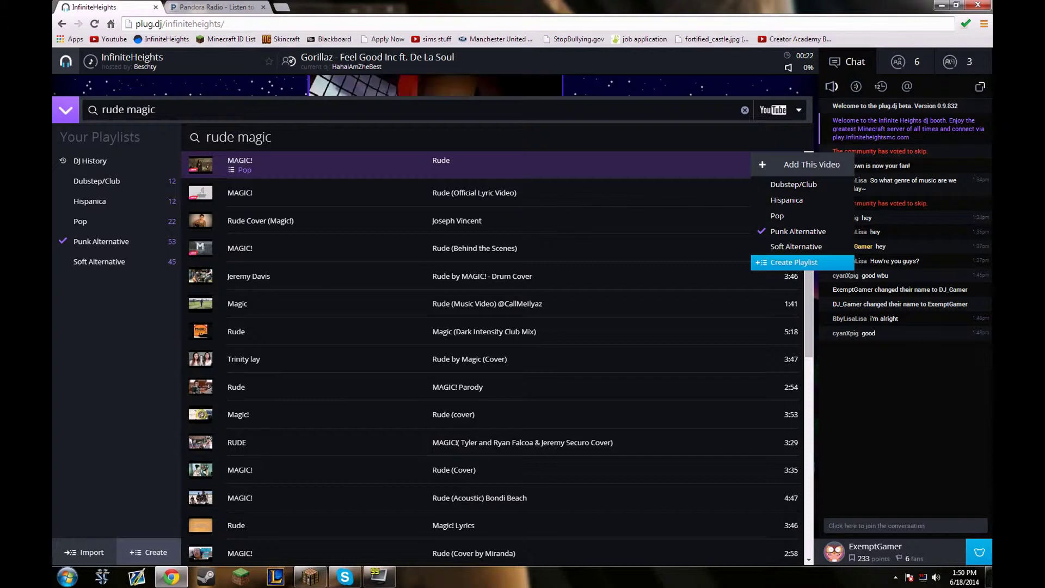
Step: Create a playlist named ABC from MAGIC! - Rude and open it
{"action": "left_click", "coordinate": [795, 262]}
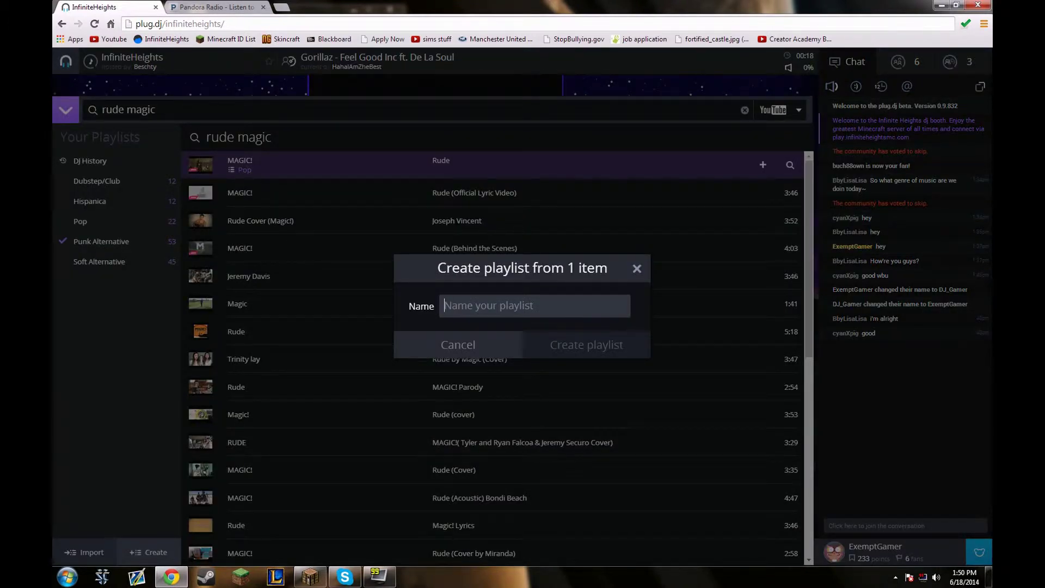
{"action": "type", "text": "ABC"}
{"action": "left_click", "coordinate": [525, 351]}
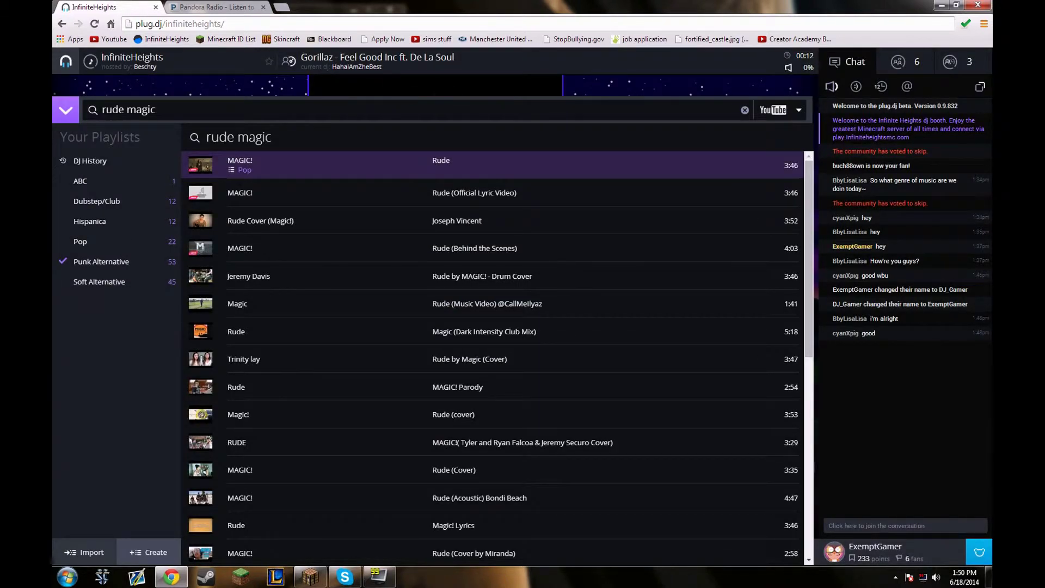
{"action": "left_click", "coordinate": [80, 181]}
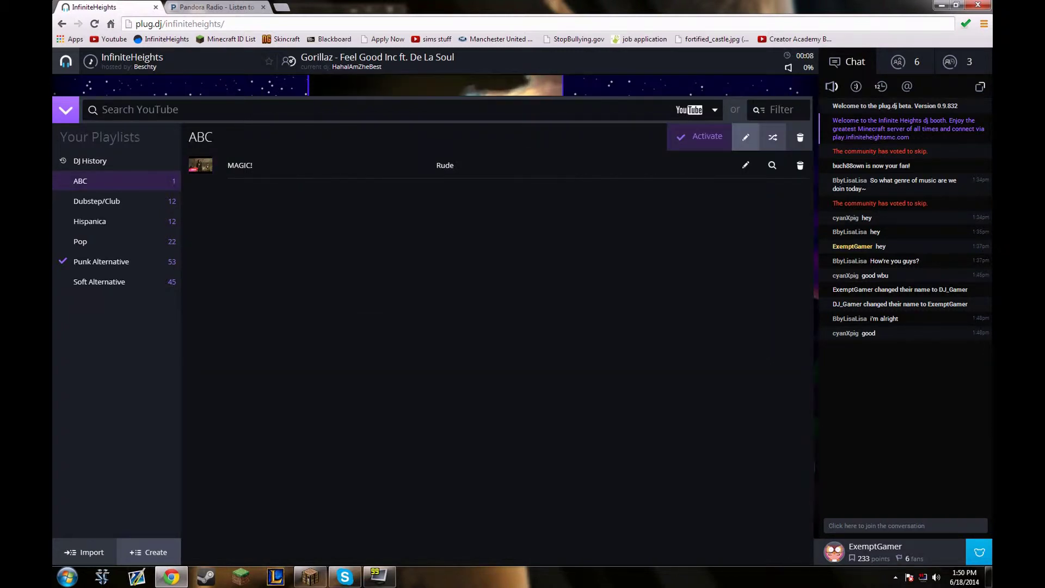
Step: Browse the Dubstep/Club and Pop playlists, then make ABC the active playlist
{"action": "left_click", "coordinate": [703, 136]}
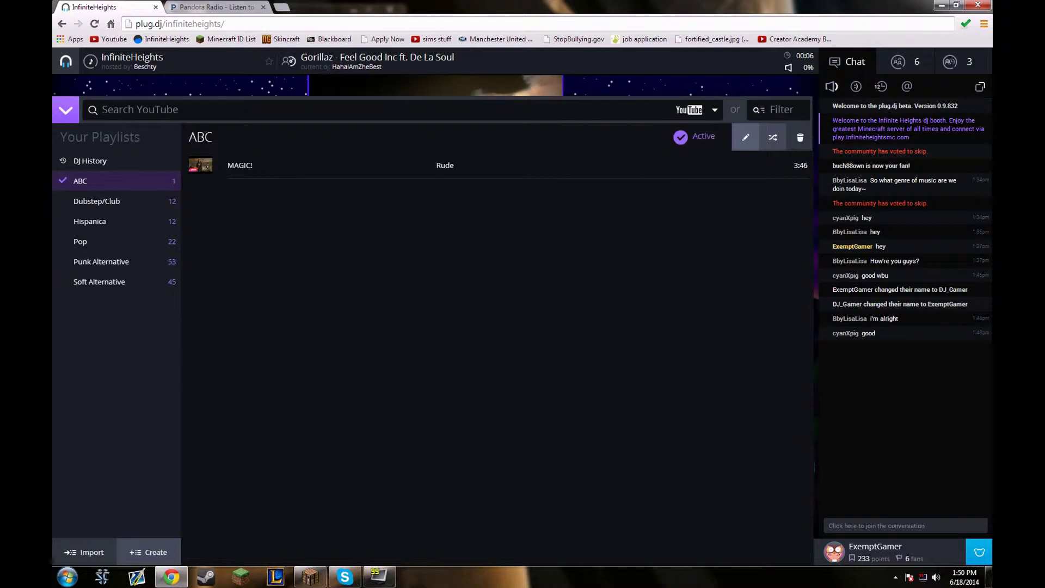
{"action": "left_click", "coordinate": [96, 201]}
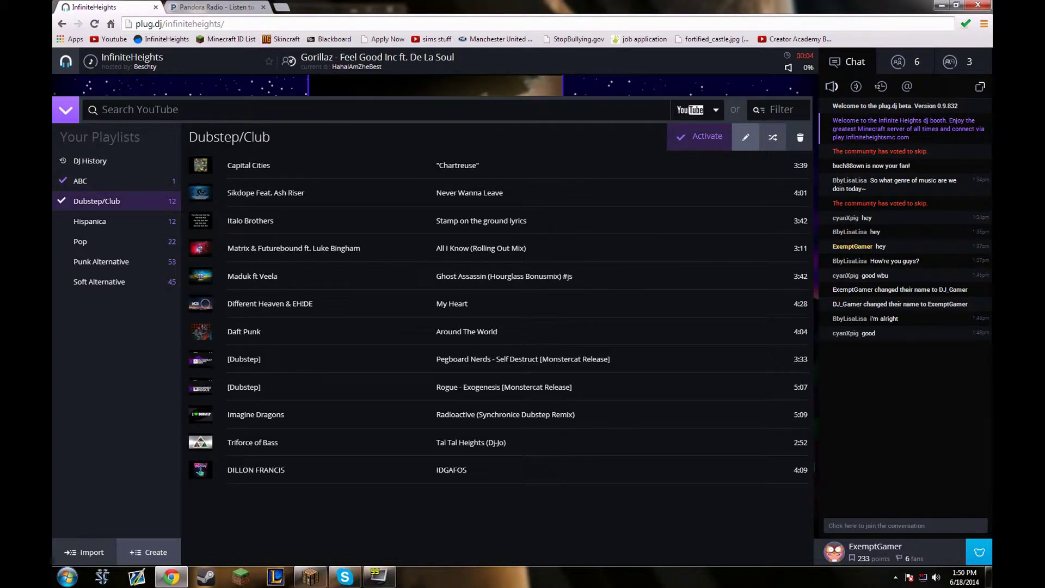
{"action": "left_click", "coordinate": [80, 181]}
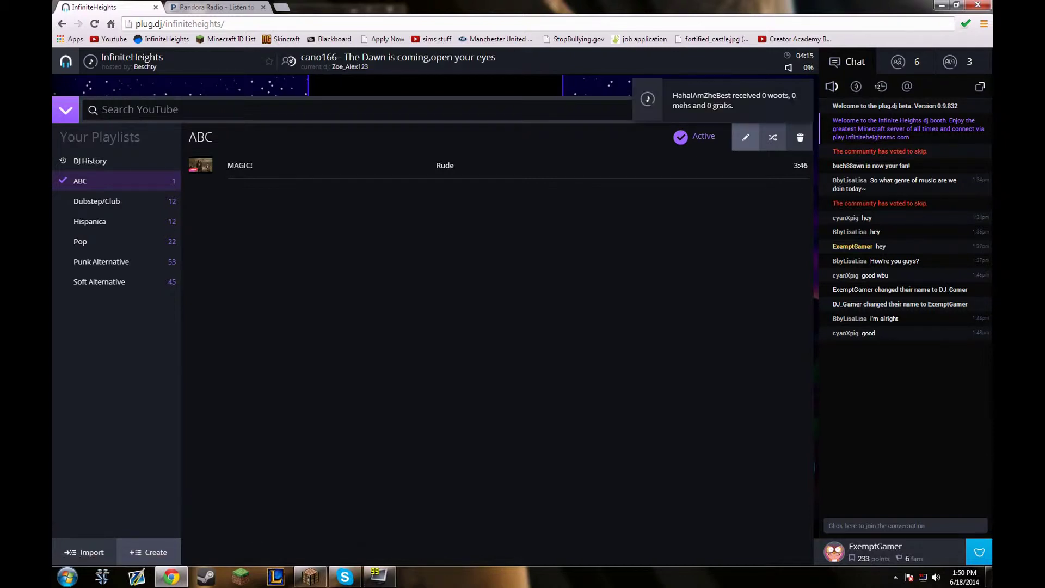
{"action": "left_click", "coordinate": [96, 201]}
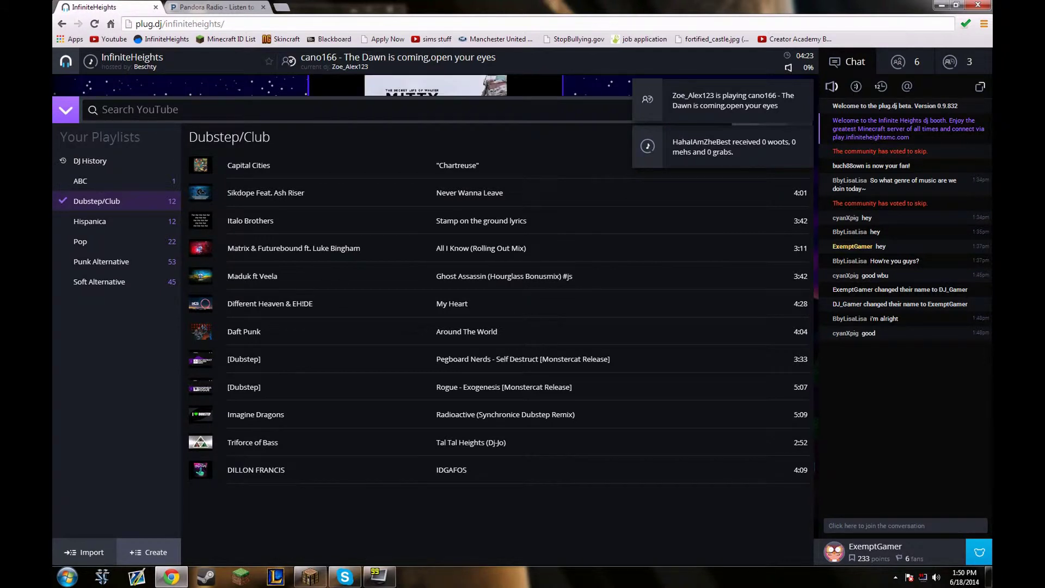
{"action": "left_click", "coordinate": [80, 180]}
{"action": "left_click", "coordinate": [90, 221]}
{"action": "left_click", "coordinate": [80, 242]}
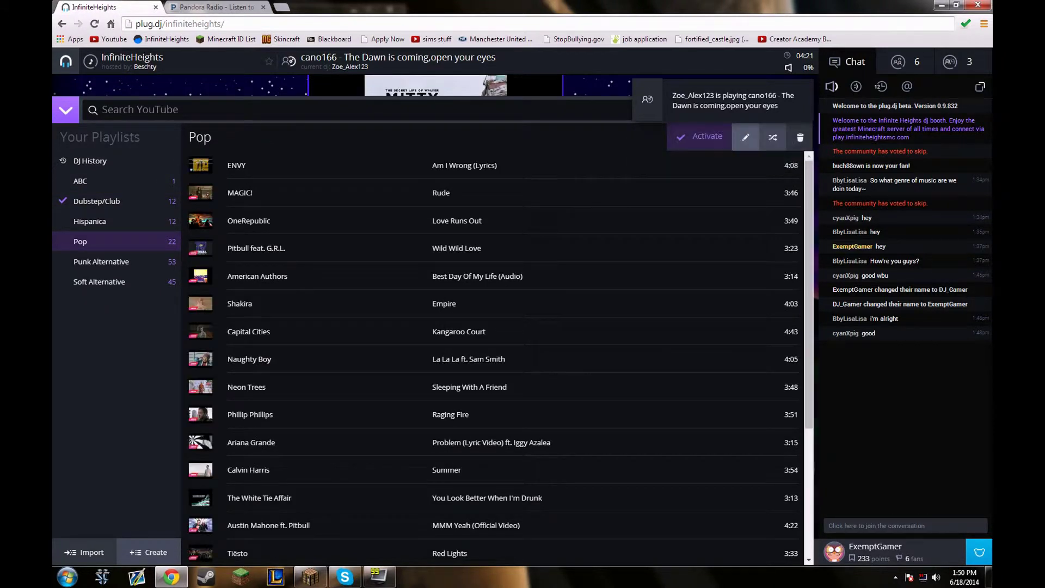
{"action": "left_click", "coordinate": [80, 181]}
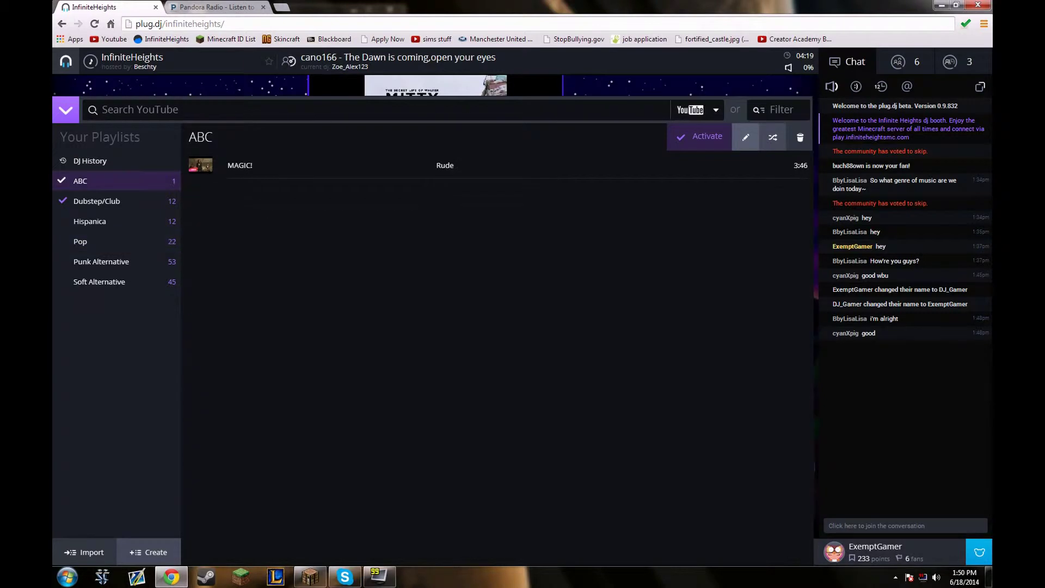
{"action": "left_click", "coordinate": [700, 136]}
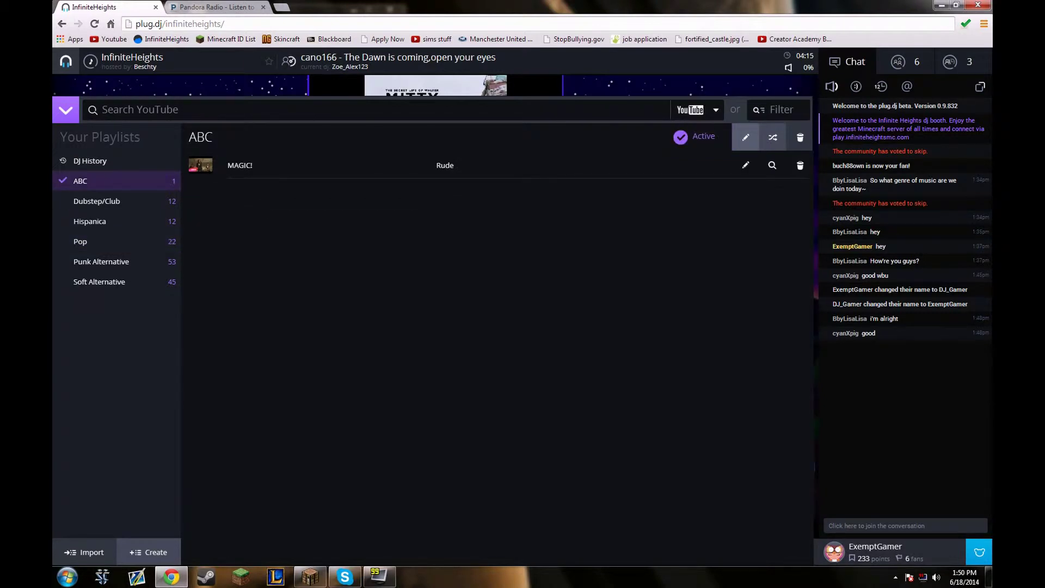
Step: Delete the ABC playlist, entering the confirmation number shown, and view the remaining playlists
{"action": "left_click", "coordinate": [800, 138]}
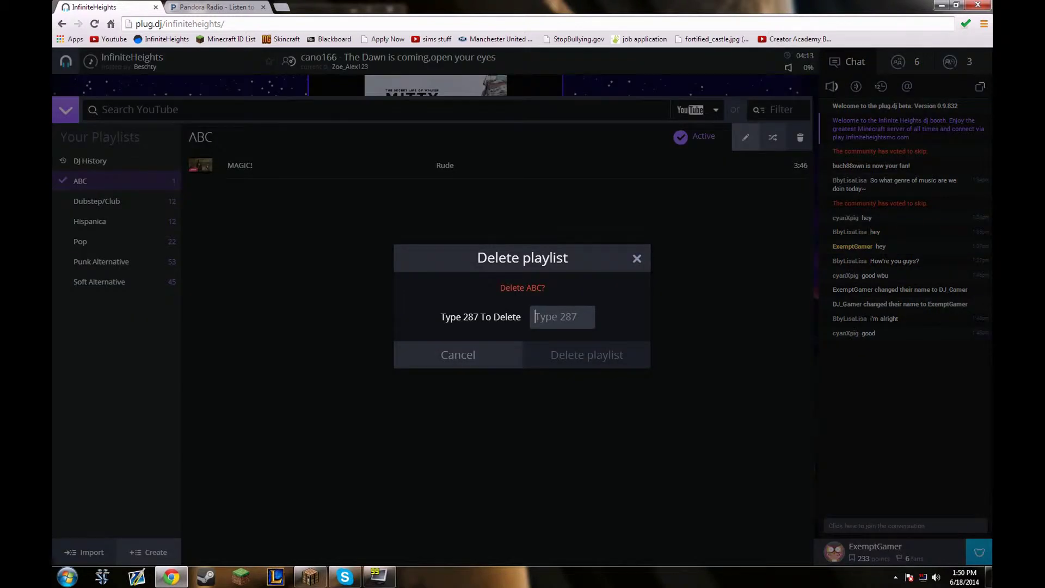
{"action": "type", "text": "287"}
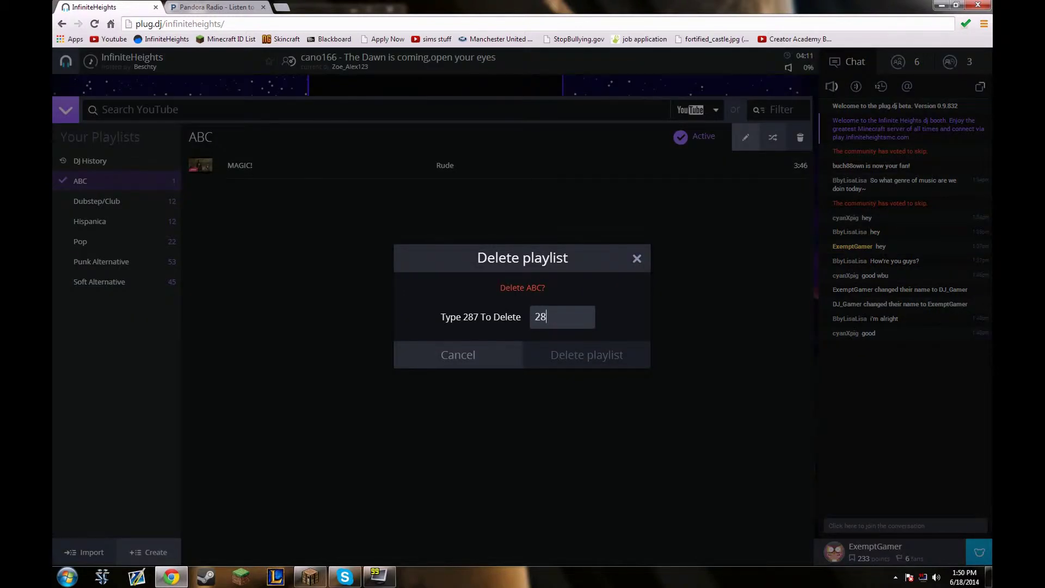
{"action": "left_click", "coordinate": [586, 355]}
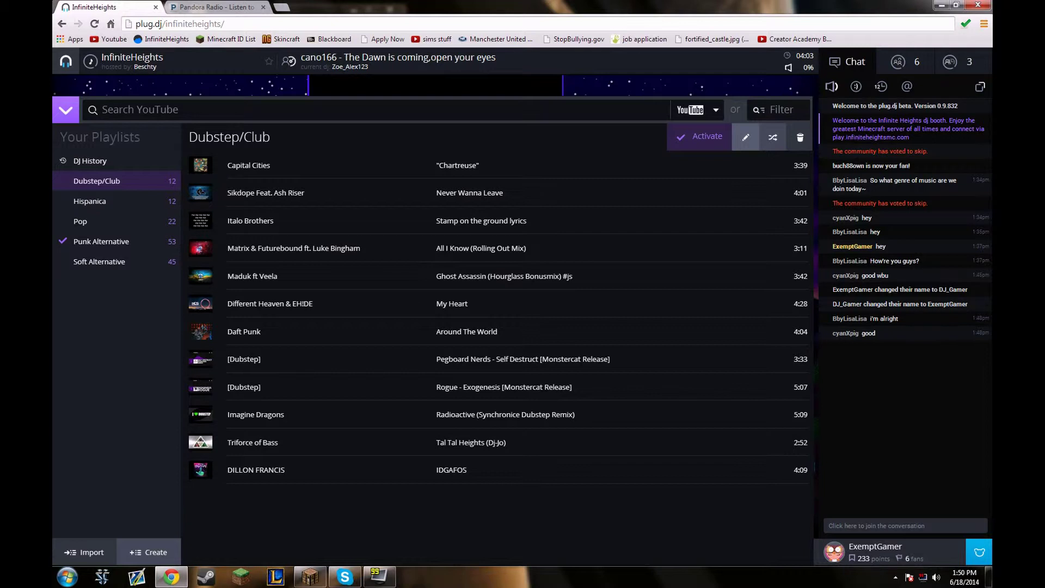
{"action": "left_click", "coordinate": [80, 221]}
Step: Move Weightless below the fifth track in Punk Alternative and close the playlist panel
{"action": "left_click", "coordinate": [101, 241]}
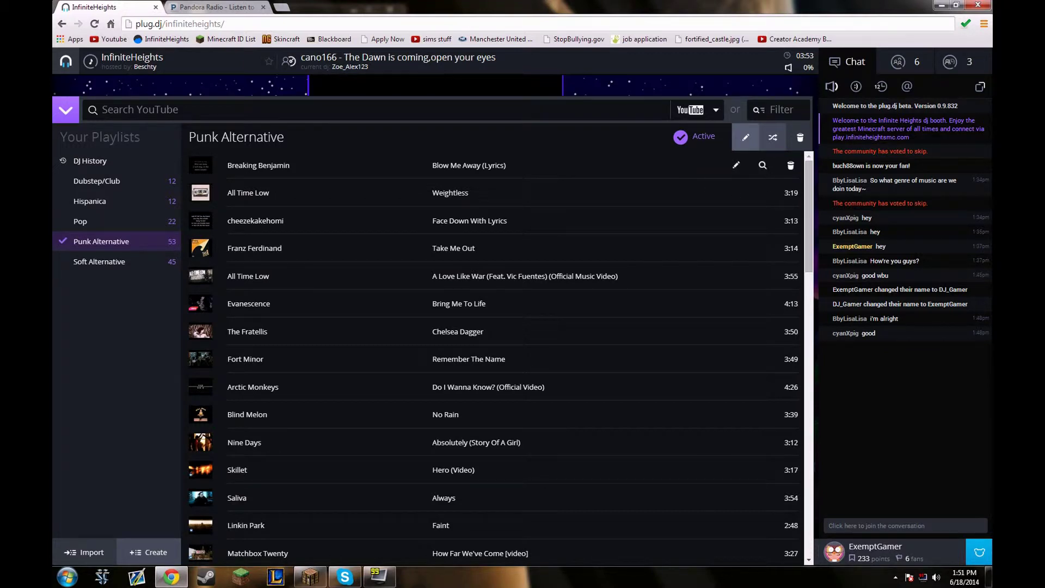
{"action": "scroll", "coordinate": [545, 289], "scroll_direction": "down", "scroll_amount": 4}
{"action": "scroll", "coordinate": [545, 288], "scroll_direction": "up", "scroll_amount": 4}
{"action": "mouse_move", "coordinate": [288, 193]}
{"action": "left_mouse_down"}
{"action": "mouse_move", "coordinate": [286, 157]}
{"action": "mouse_move", "coordinate": [290, 325]}
{"action": "mouse_move", "coordinate": [289, 295]}
{"action": "left_mouse_up"}
{"action": "left_click", "coordinate": [65, 110]}
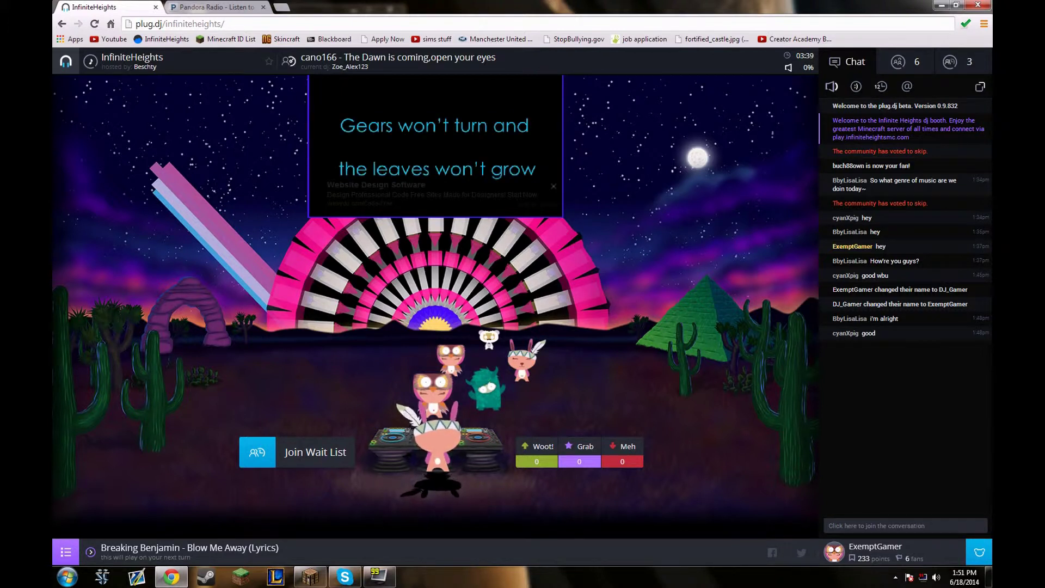
Step: Join the DJ wait list in fourth place, checking people, chat and wait-list views
{"action": "left_click", "coordinate": [257, 451]}
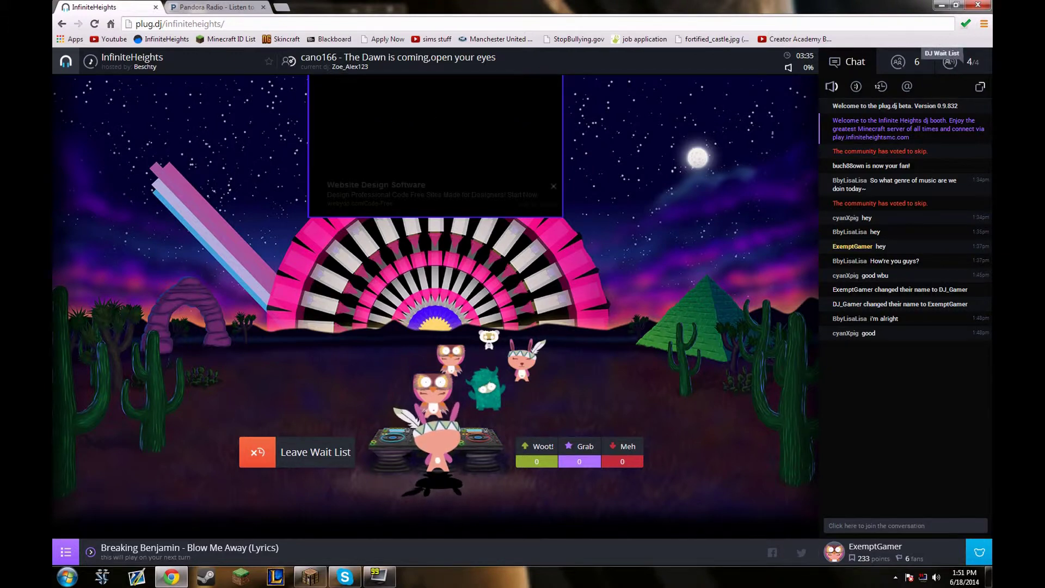
{"action": "left_click", "coordinate": [949, 62]}
{"action": "left_click", "coordinate": [898, 61]}
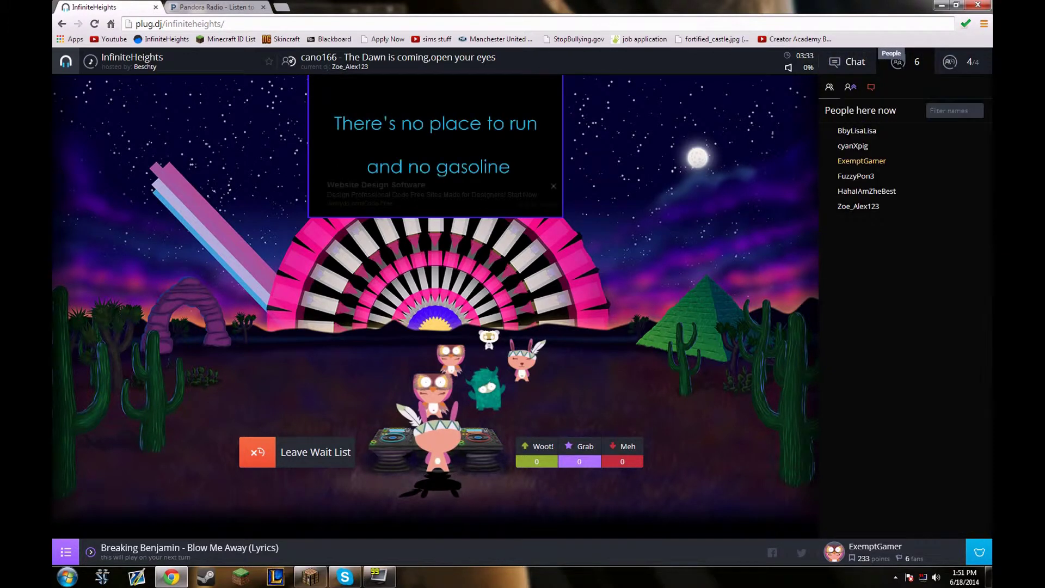
{"action": "left_click", "coordinate": [949, 62]}
{"action": "left_click", "coordinate": [838, 62]}
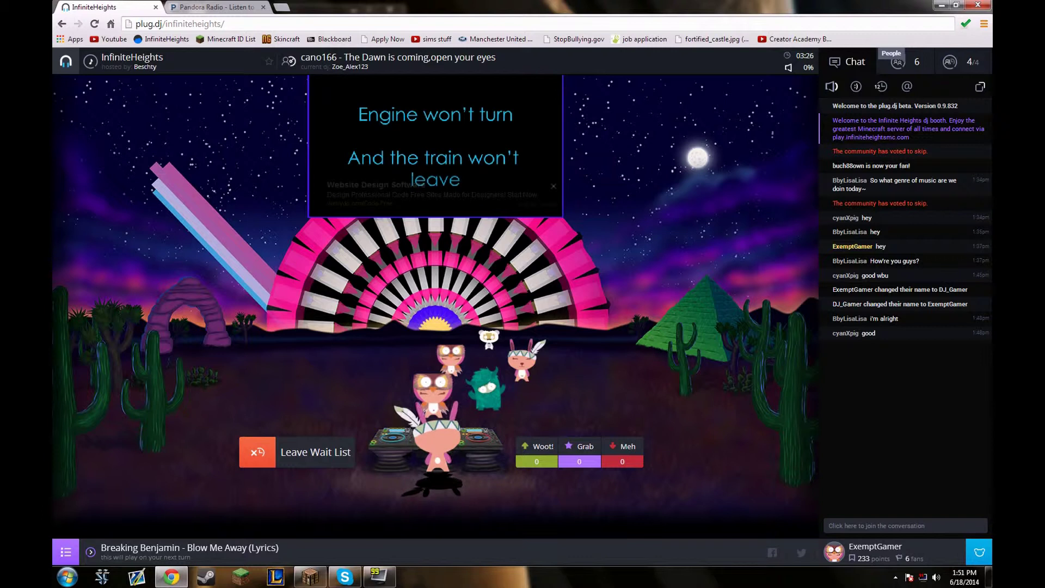
{"action": "left_click", "coordinate": [897, 61]}
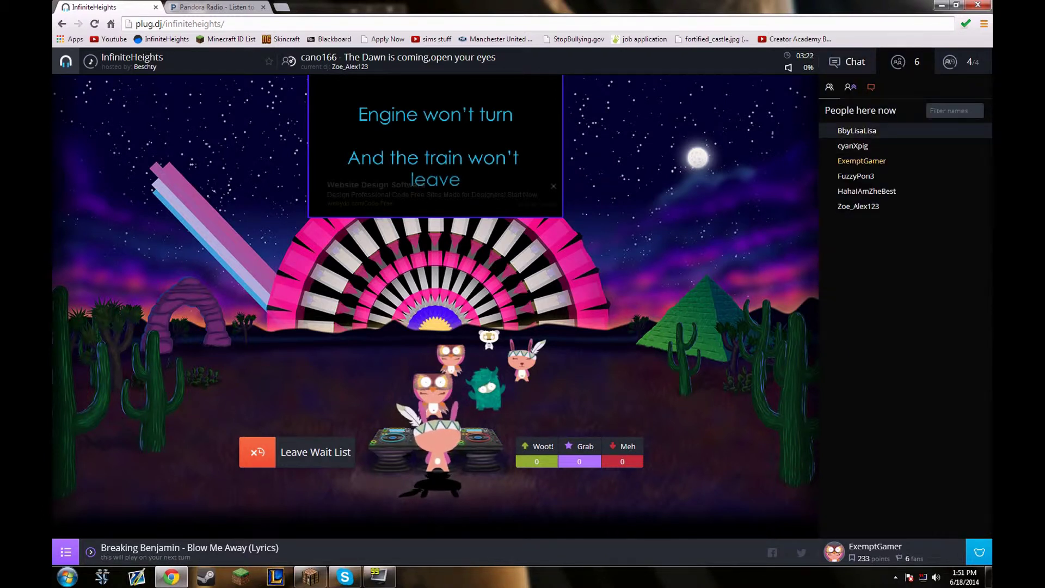
{"action": "left_click", "coordinate": [950, 62]}
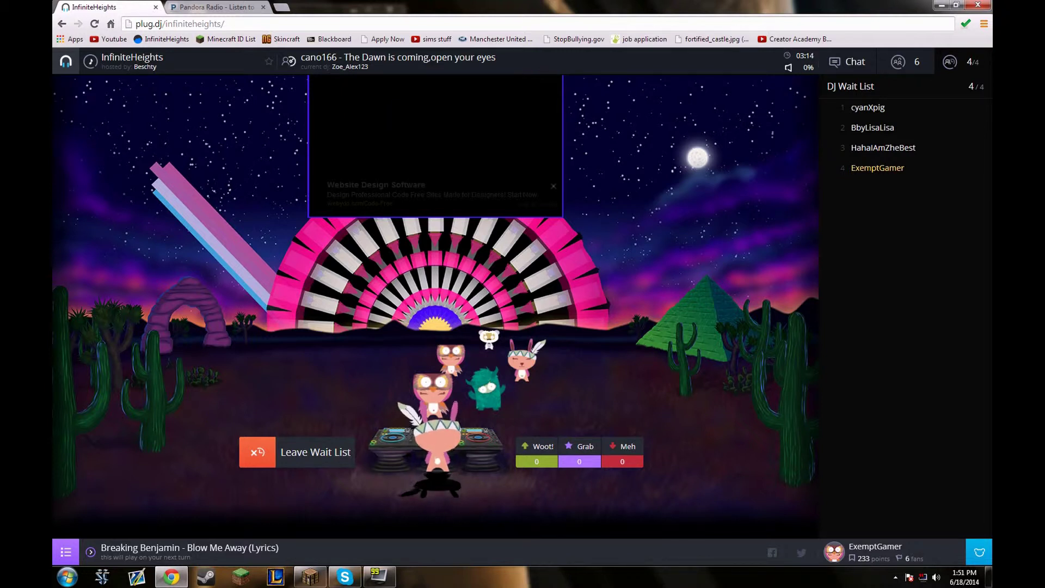
{"action": "mouse_move", "coordinate": [435, 441]}
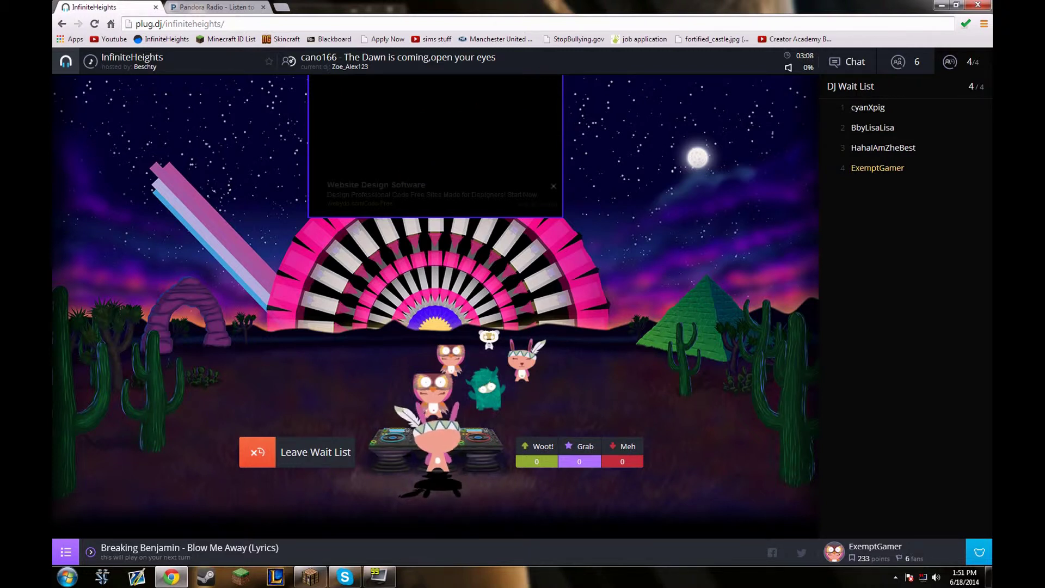
Step: Leave the DJ wait list, confirming in the dialog
{"action": "double_click", "coordinate": [877, 167]}
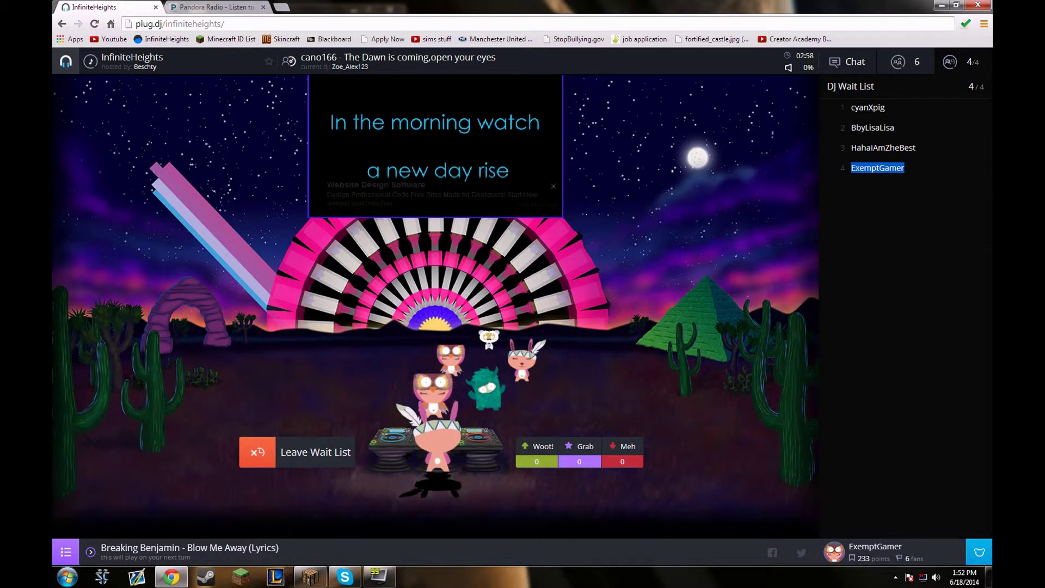
{"action": "left_click", "coordinate": [313, 451]}
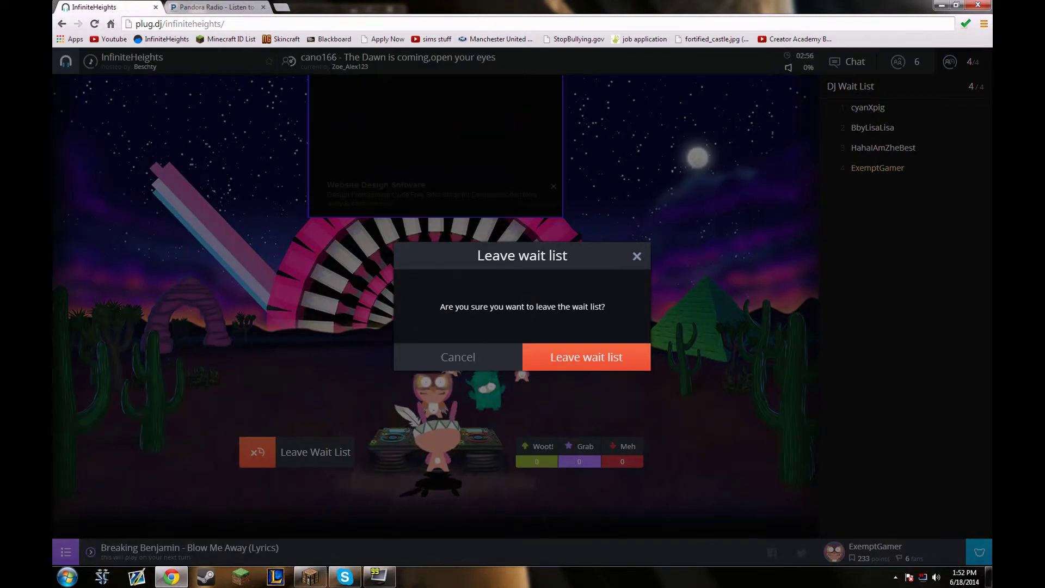
{"action": "key", "text": "Return"}
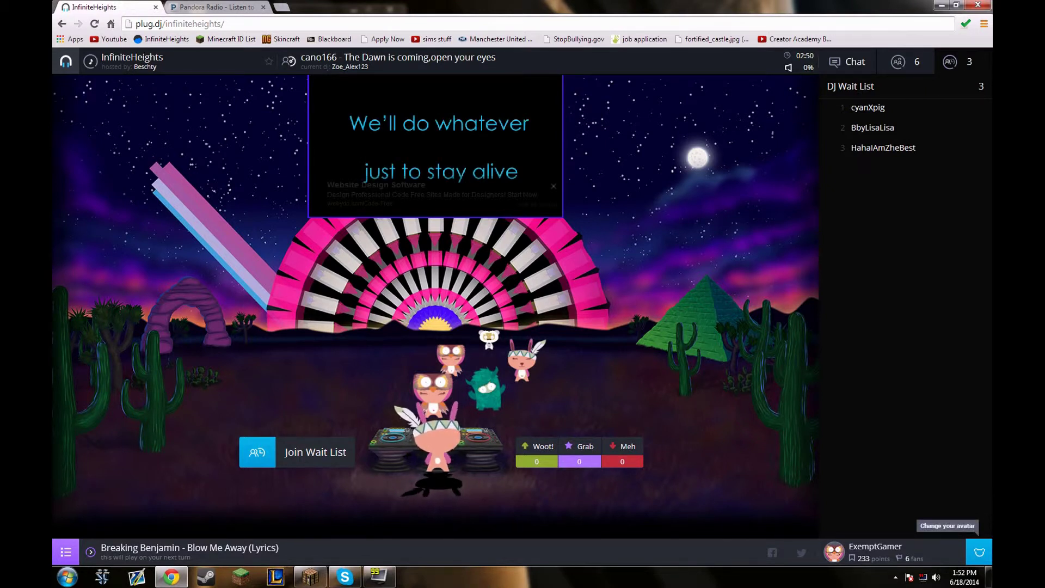
{"action": "left_click", "coordinate": [979, 551]}
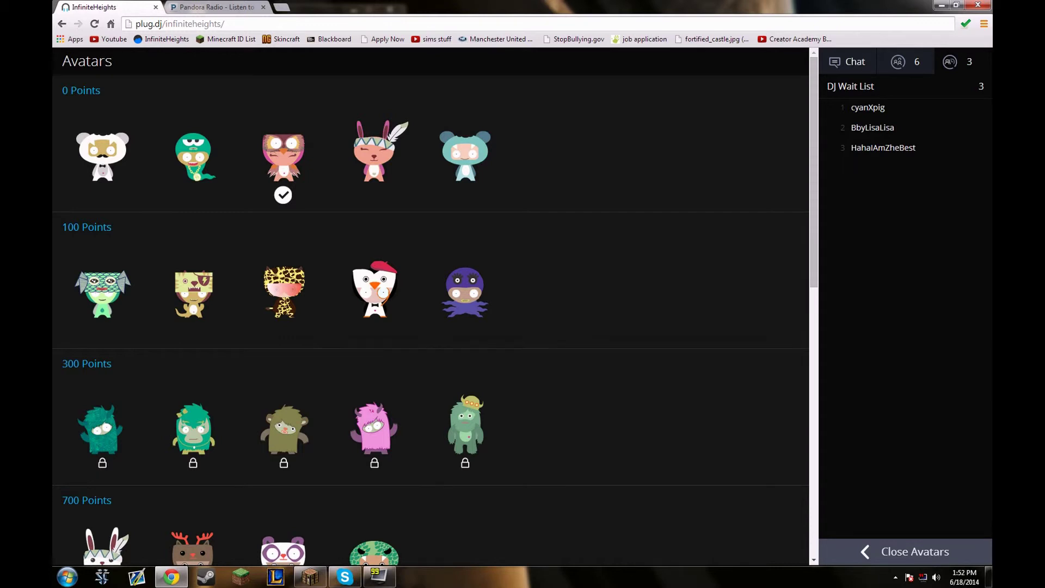
{"action": "left_click", "coordinate": [866, 551]}
{"action": "left_click", "coordinate": [866, 550]}
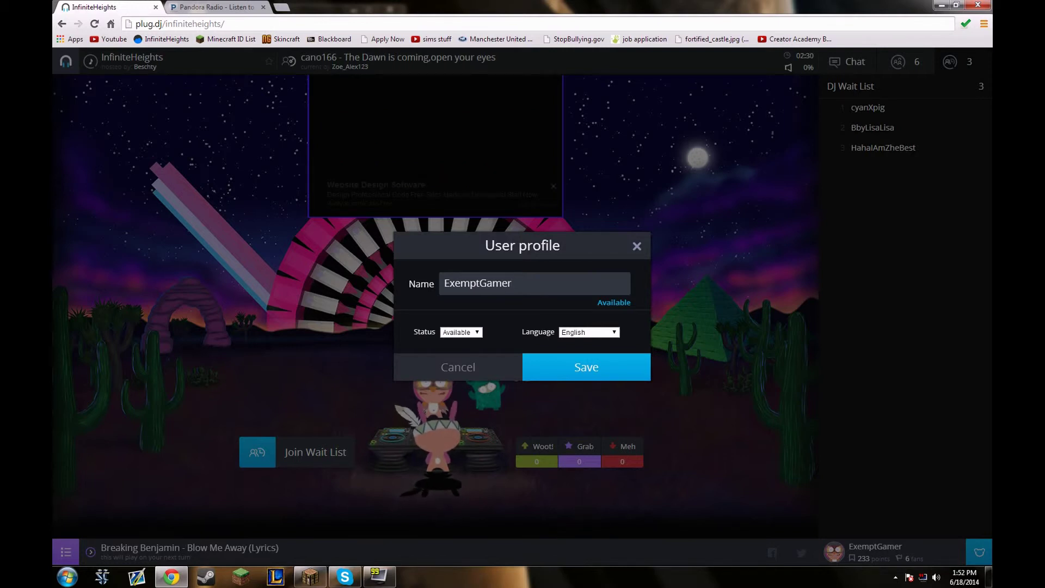
{"action": "key", "text": "Escape"}
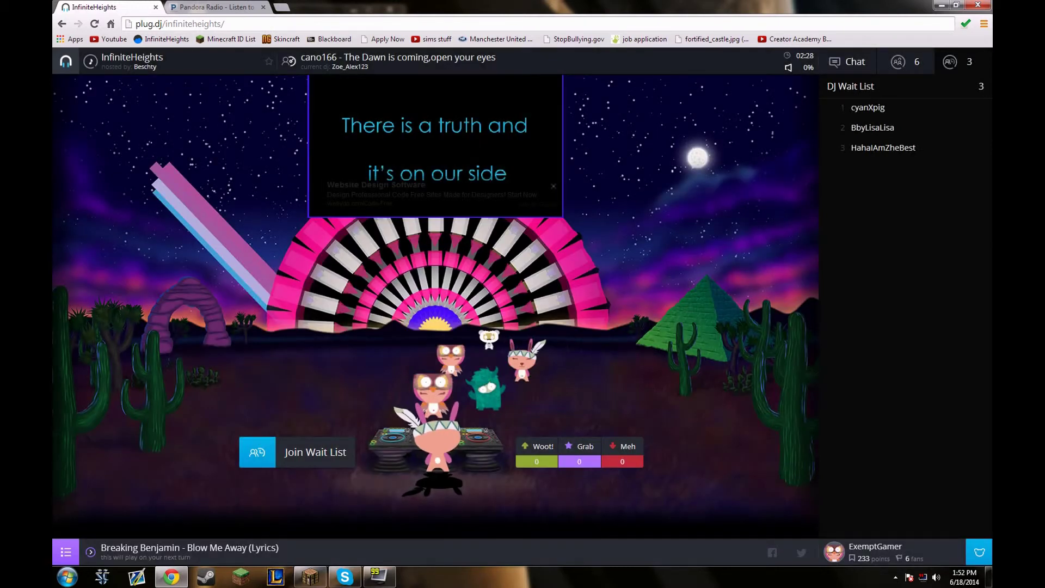